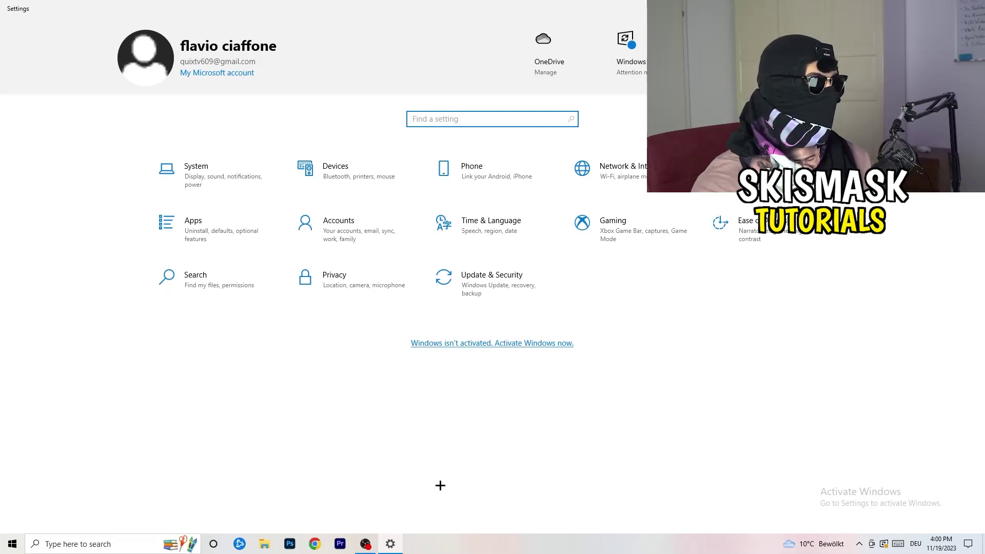
- Open the Gaming settings and review the Captures options, including the maximum recording length choices
{"action": "left_click", "coordinate": [635, 234]}
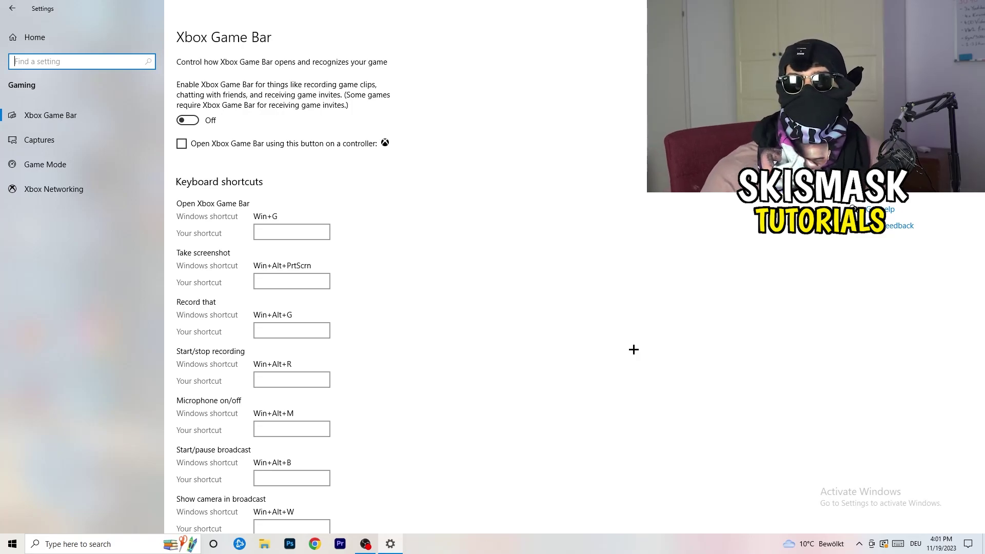
{"action": "left_click", "coordinate": [81, 142]}
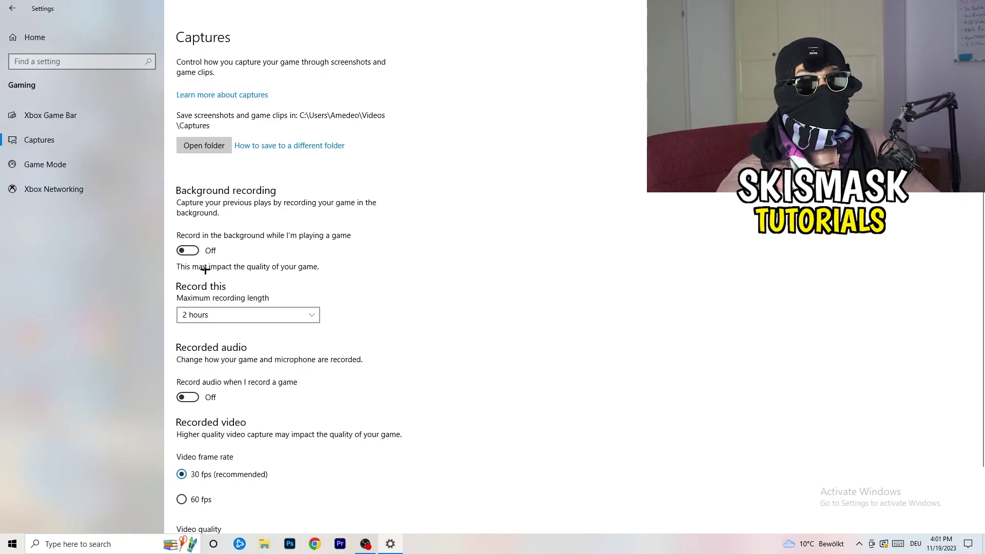
{"action": "left_click", "coordinate": [240, 315]}
{"action": "left_click", "coordinate": [421, 278]}
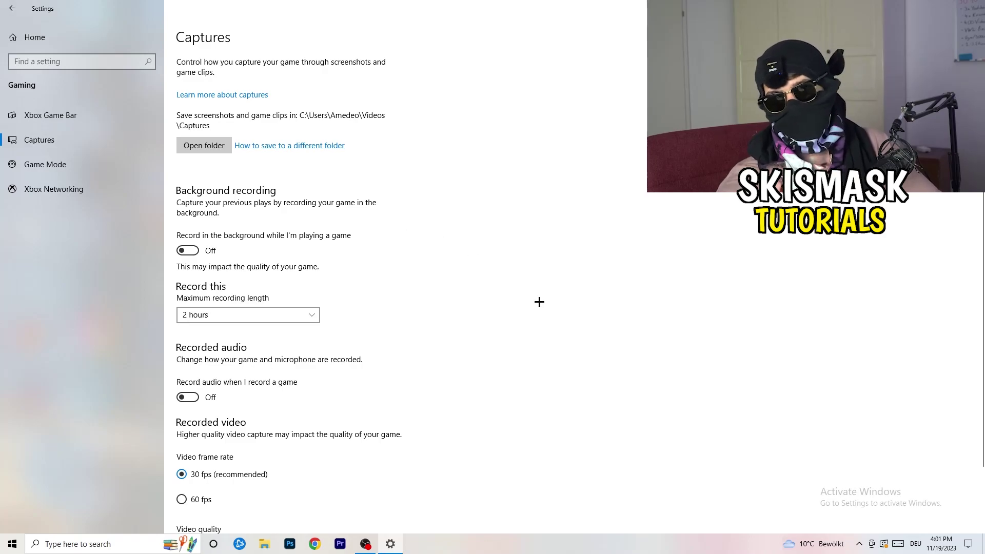
{"action": "left_click", "coordinate": [293, 314]}
{"action": "left_click", "coordinate": [631, 256]}
{"action": "scroll", "coordinate": [359, 410], "scroll_direction": "down", "scroll_amount": 3}
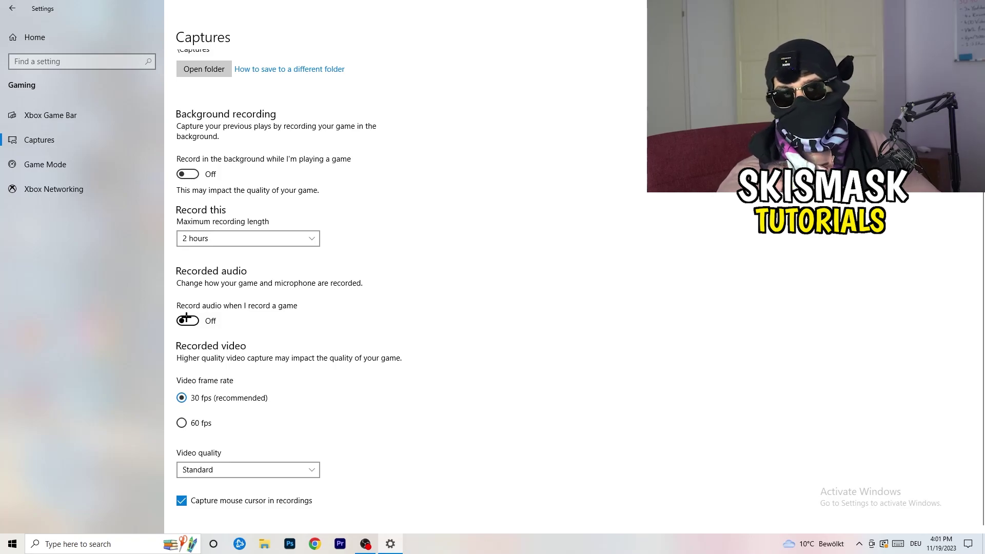
- Check the Game Mode setting and close the Settings window
{"action": "left_click", "coordinate": [72, 163]}
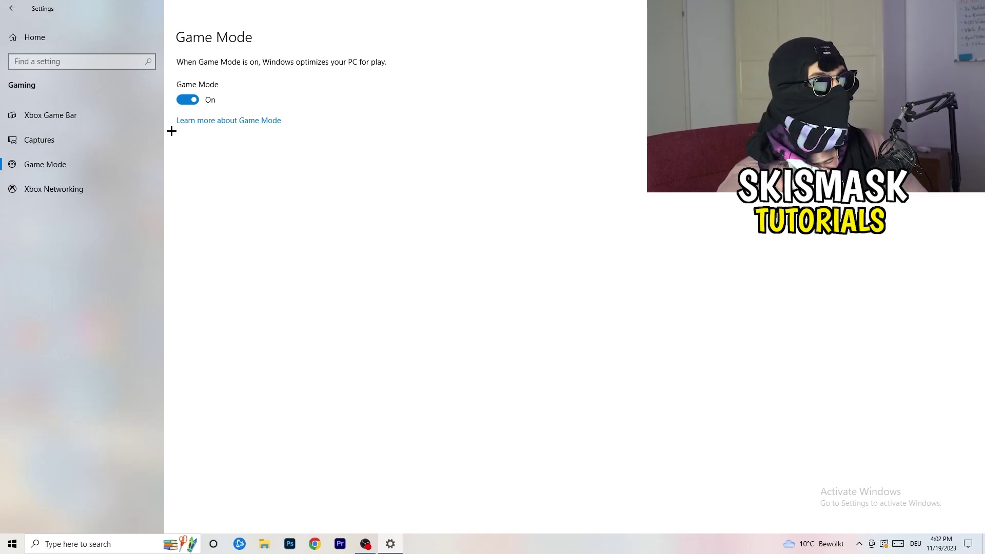
{"action": "left_click", "coordinate": [972, 6]}
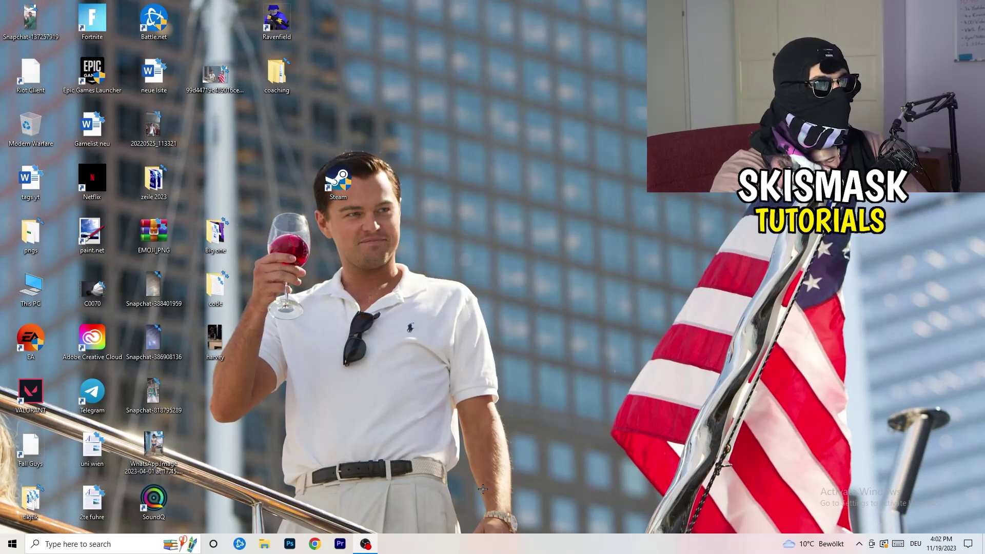
- Open Task Manager from the desktop and show it maximized with the running processes listed
{"action": "left_click_drag", "start_coordinate": [479, 541], "coordinate": [345, 480]}
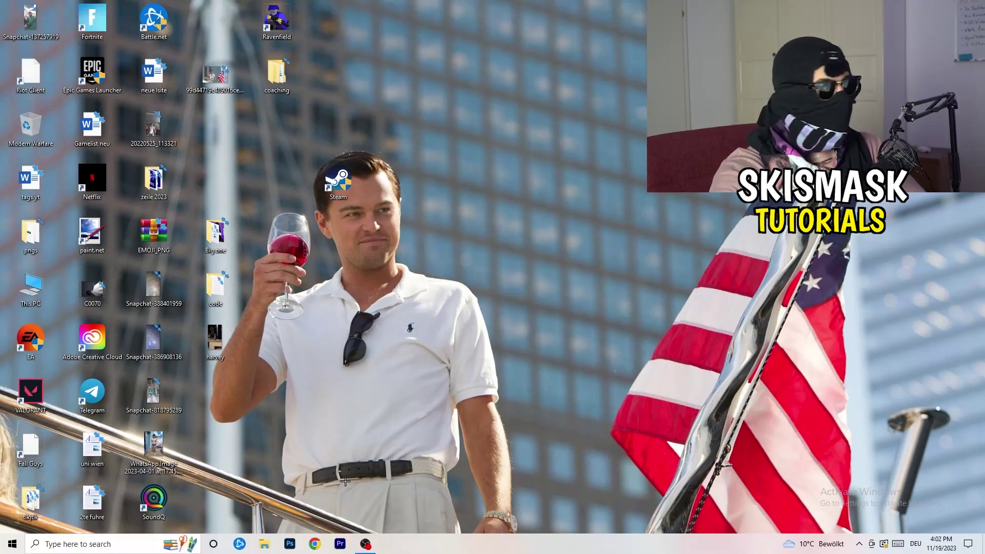
{"action": "right_click", "coordinate": [481, 549]}
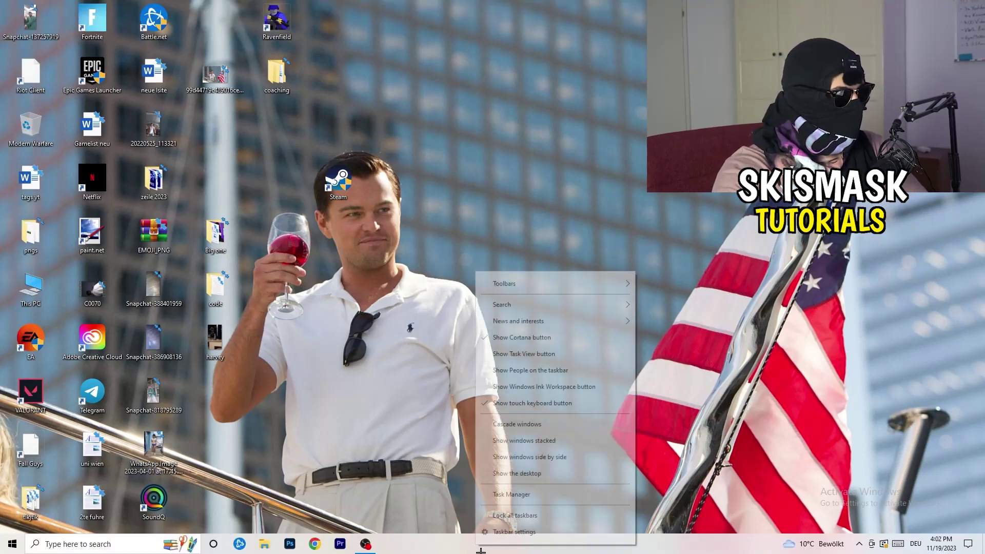
{"action": "left_click", "coordinate": [530, 496]}
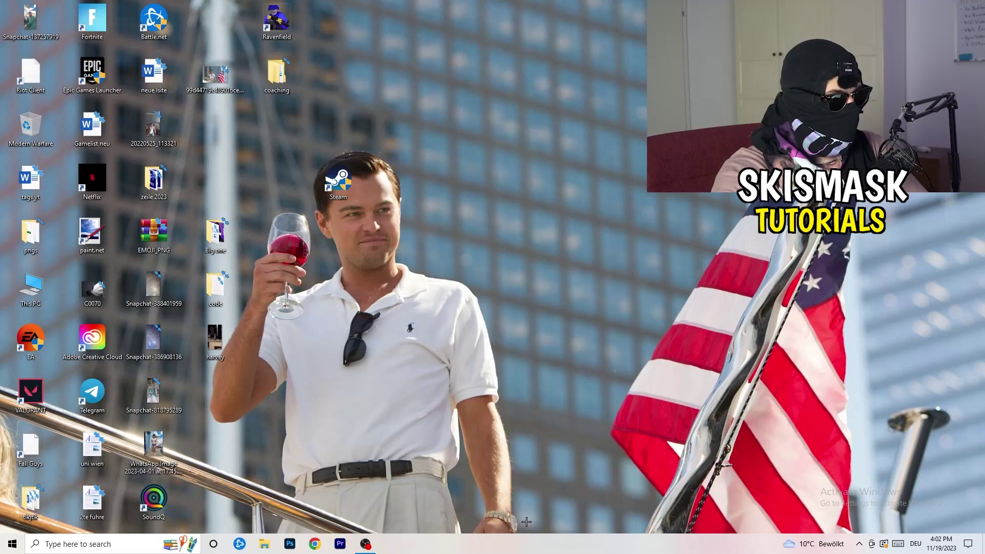
{"action": "left_click", "coordinate": [568, 26]}
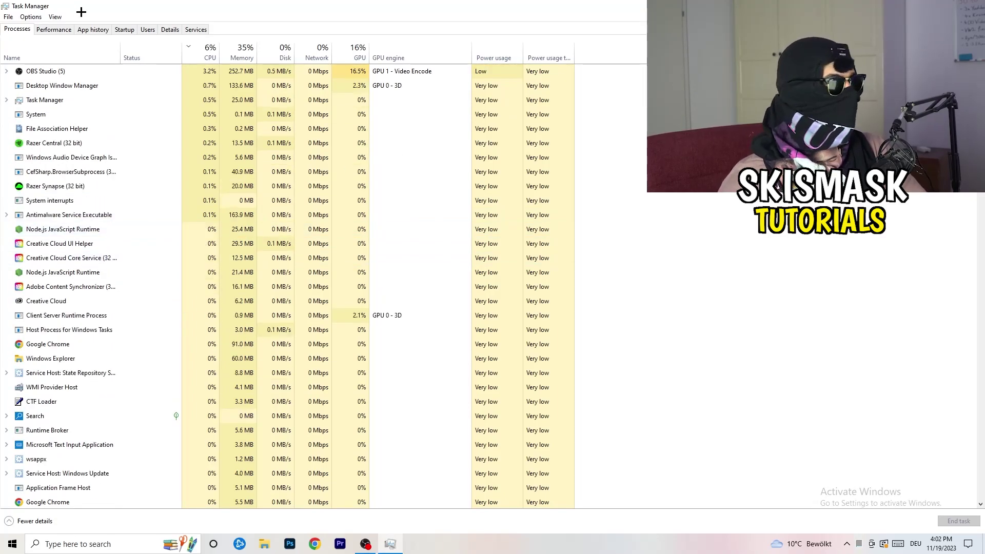
- Examine the running processes ranked by GPU and by CPU usage, checking the actions offered for OBS Studio without ending it
{"action": "left_click", "coordinate": [358, 52]}
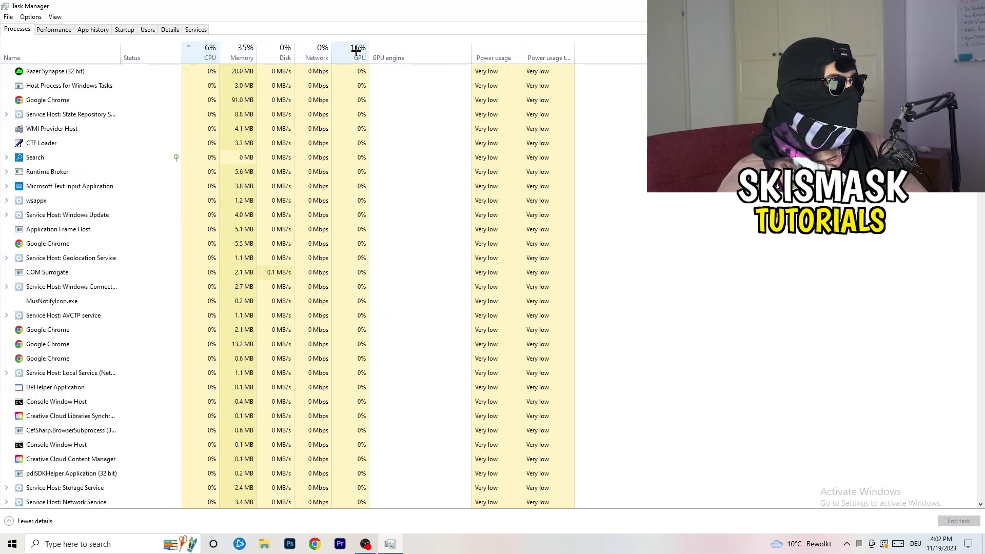
{"action": "left_click", "coordinate": [358, 52]}
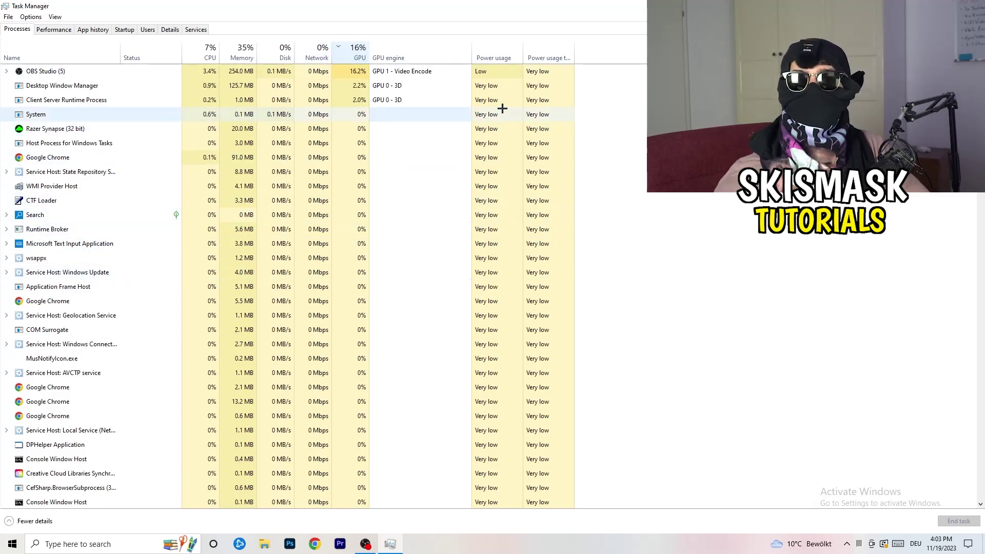
{"action": "right_click", "coordinate": [358, 76]}
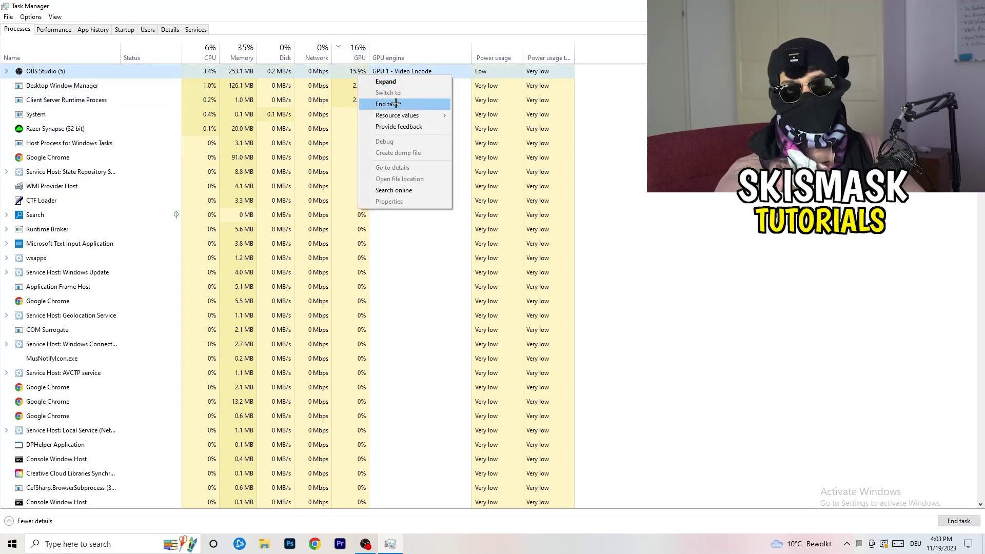
{"action": "left_click", "coordinate": [643, 125]}
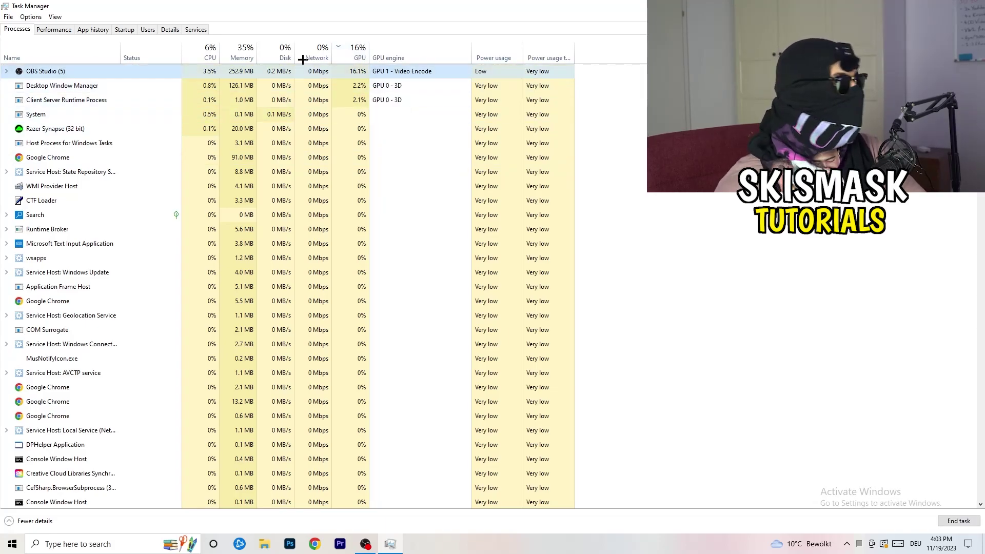
{"action": "left_click", "coordinate": [208, 54]}
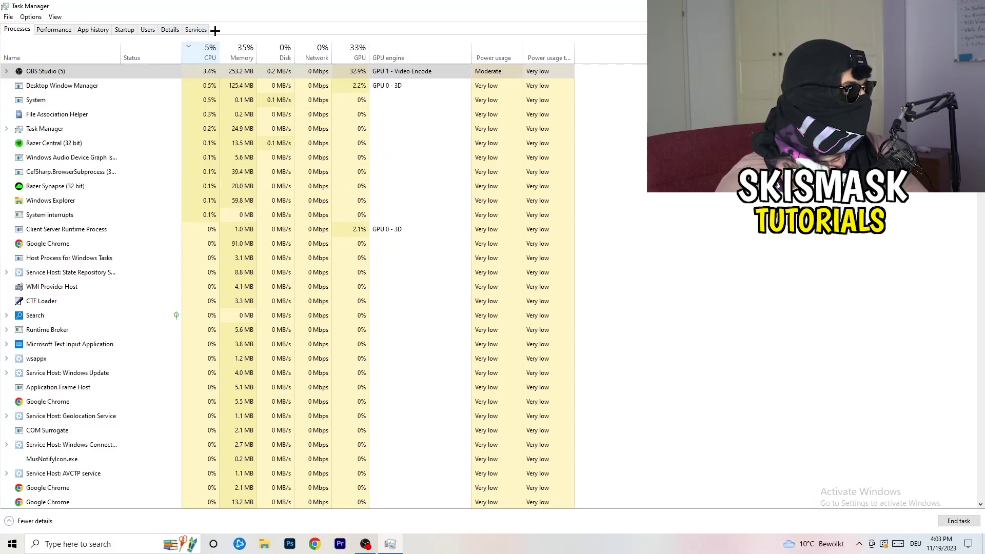
- Show the available priority levels for a Creative Cloud UI Helper process in the detailed process list
{"action": "left_click", "coordinate": [168, 28]}
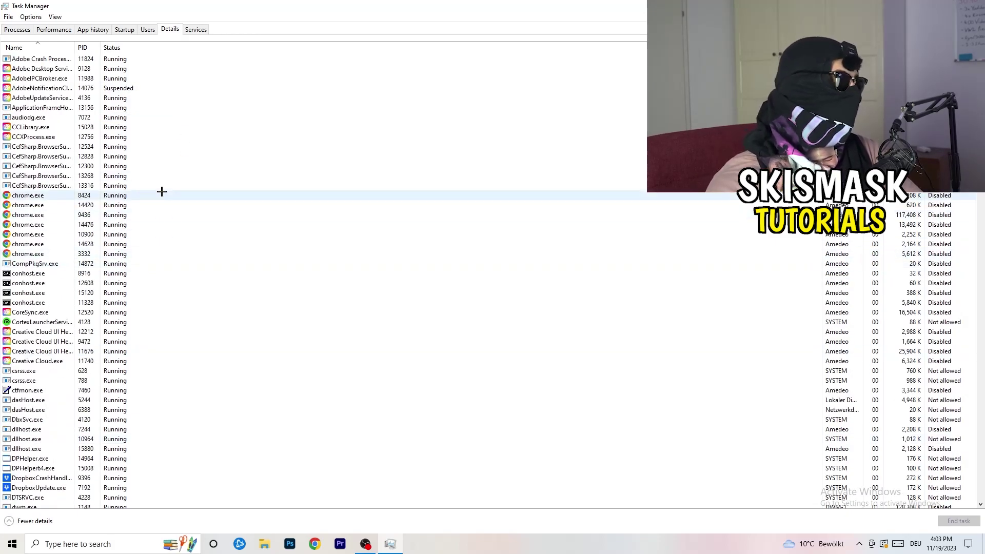
{"action": "scroll", "coordinate": [56, 277], "scroll_direction": "down", "scroll_amount": 3}
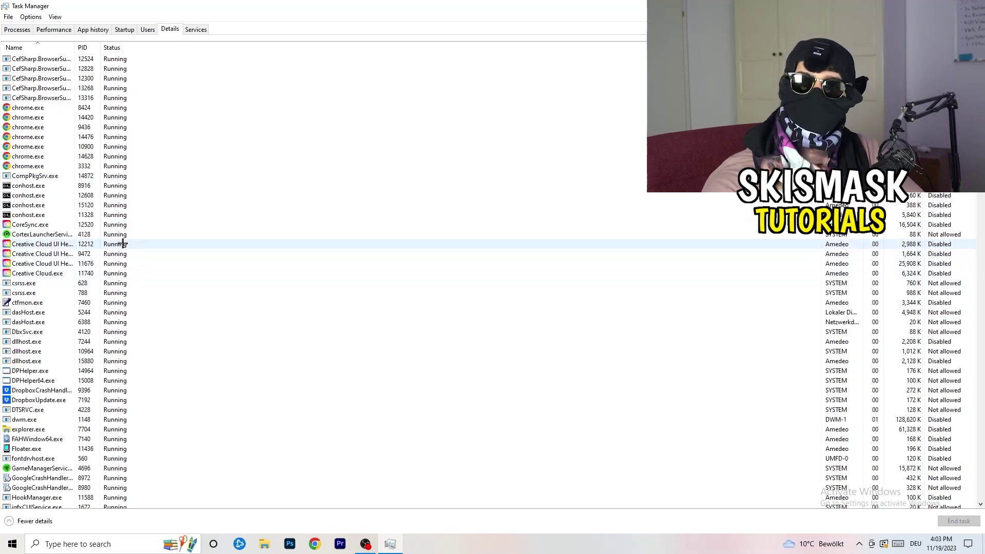
{"action": "right_click", "coordinate": [41, 264]}
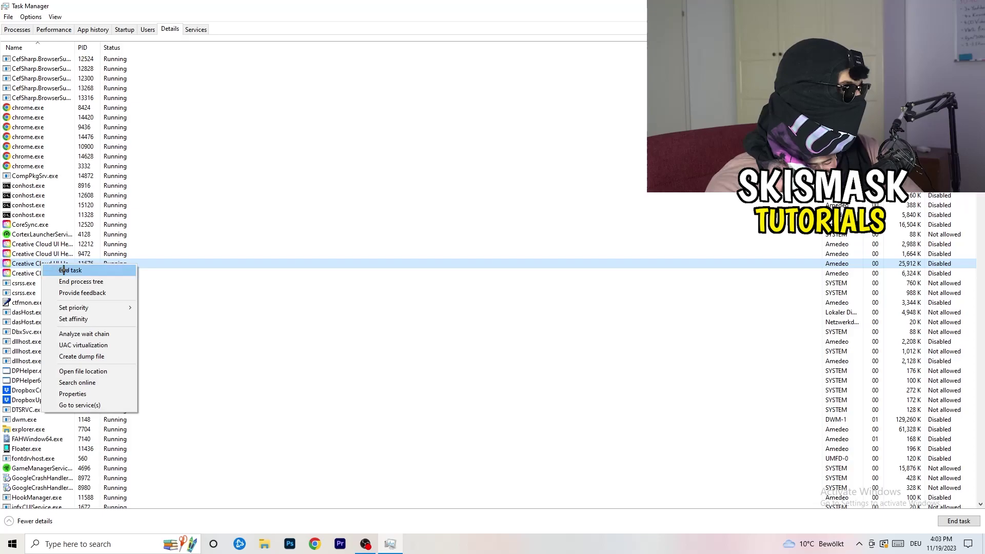
{"action": "mouse_move", "coordinate": [82, 308]}
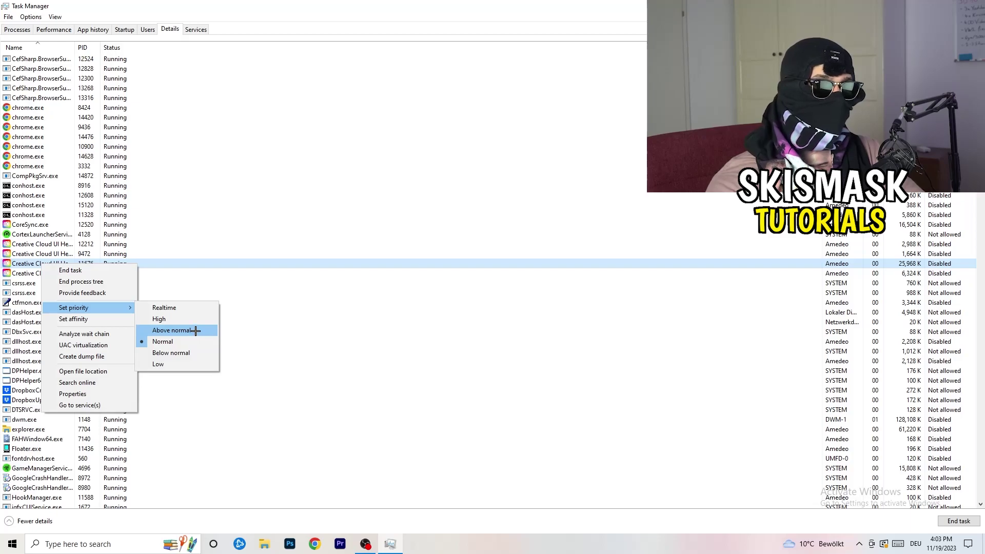
- Review the startup programs and the actions offered for DT_Startup without disabling it, and close Task Manager
{"action": "left_click", "coordinate": [127, 30]}
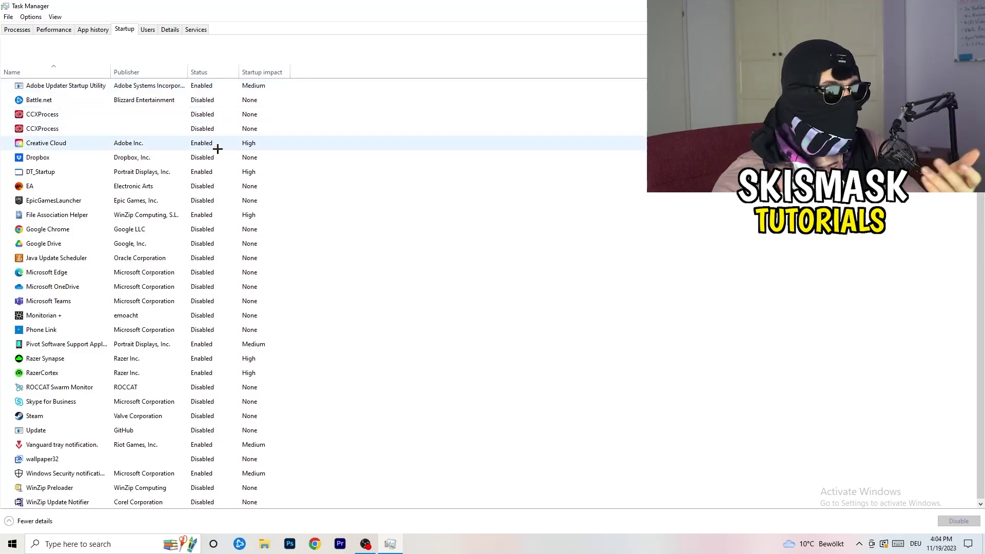
{"action": "right_click", "coordinate": [224, 168]}
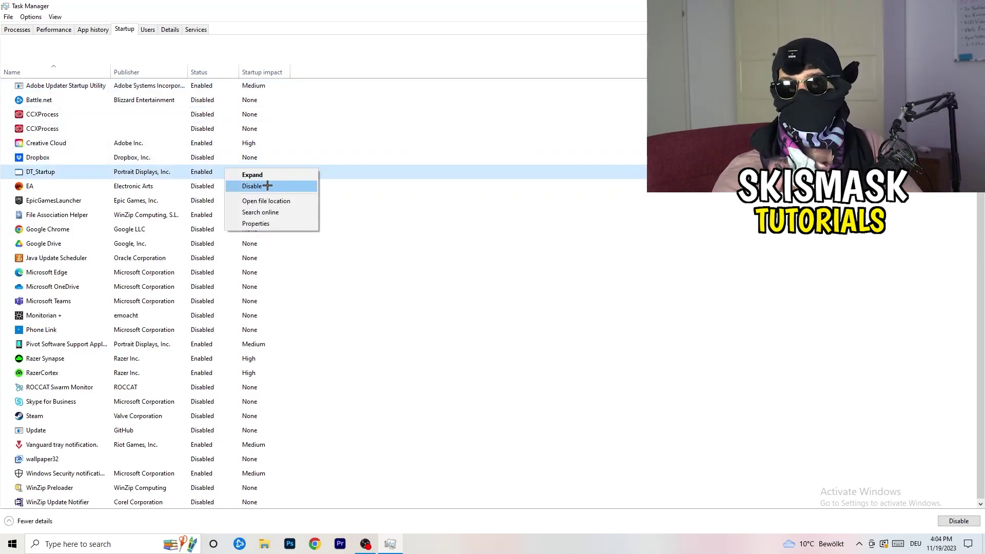
{"action": "key", "text": "Escape"}
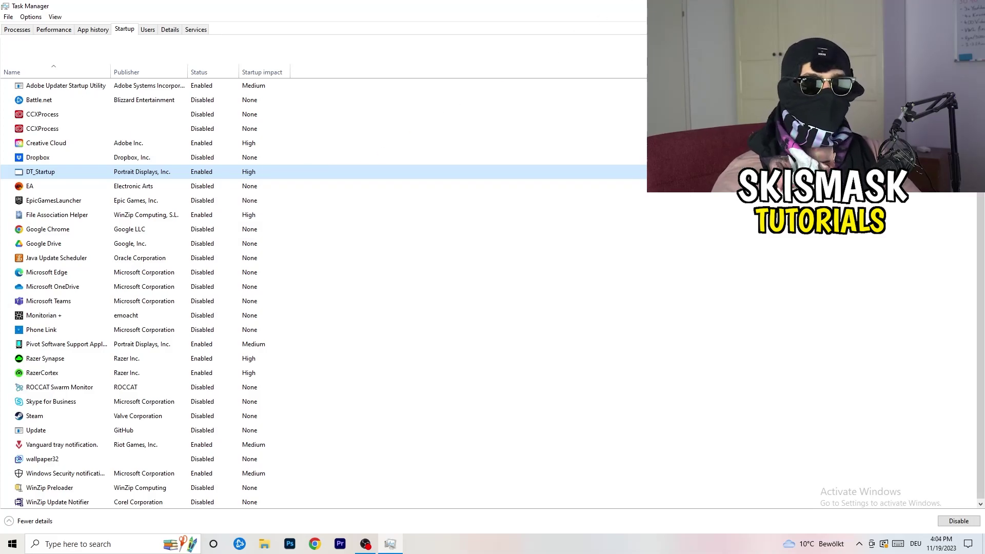
{"action": "key", "text": "alt+F4"}
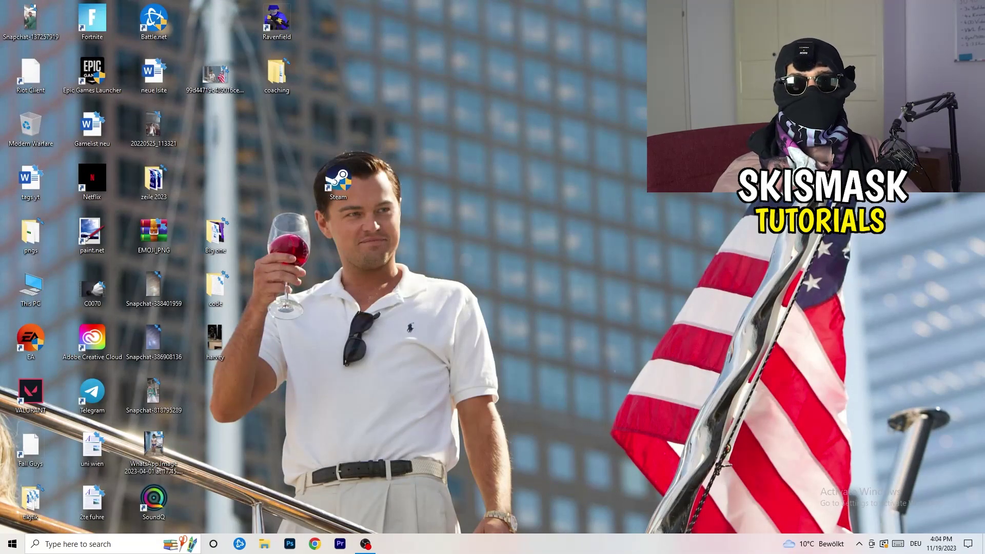
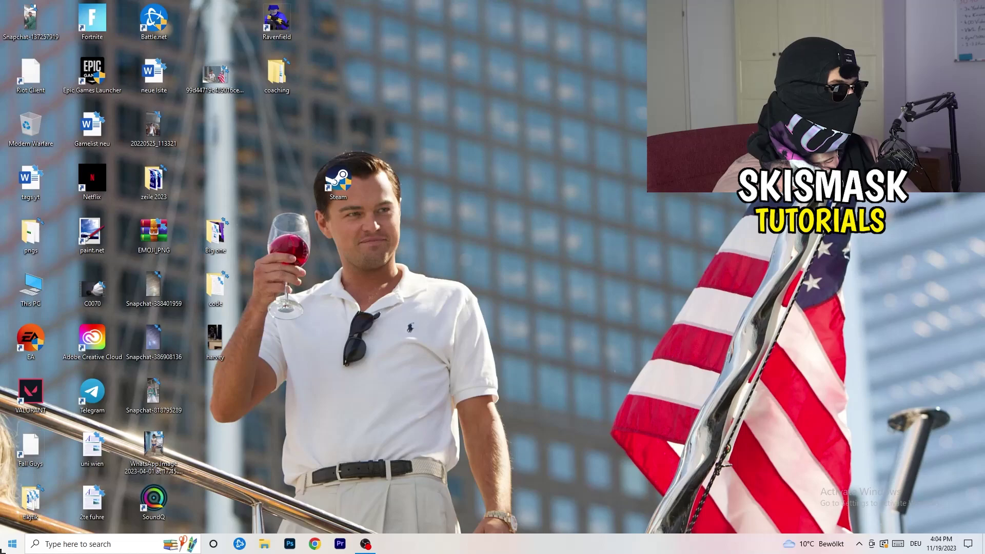
- Open the Display page of the System settings and review the scaling choices and the remaining layout options
{"action": "left_click", "coordinate": [7, 550]}
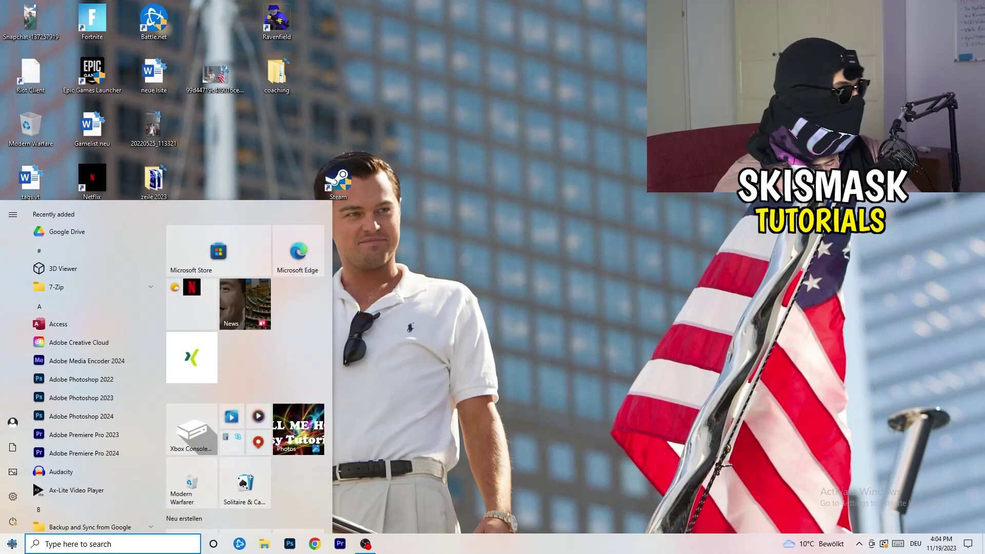
{"action": "left_click", "coordinate": [14, 497]}
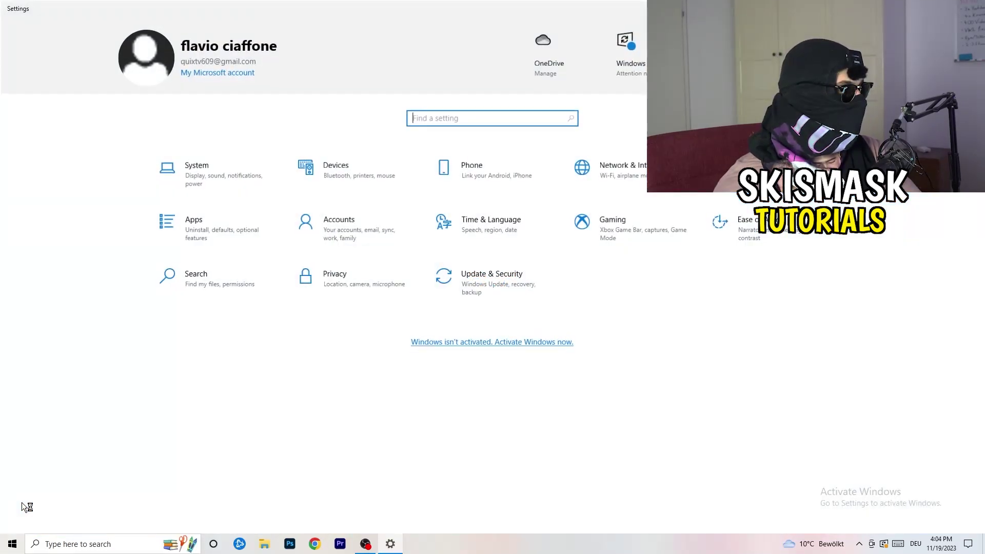
{"action": "left_click", "coordinate": [232, 165]}
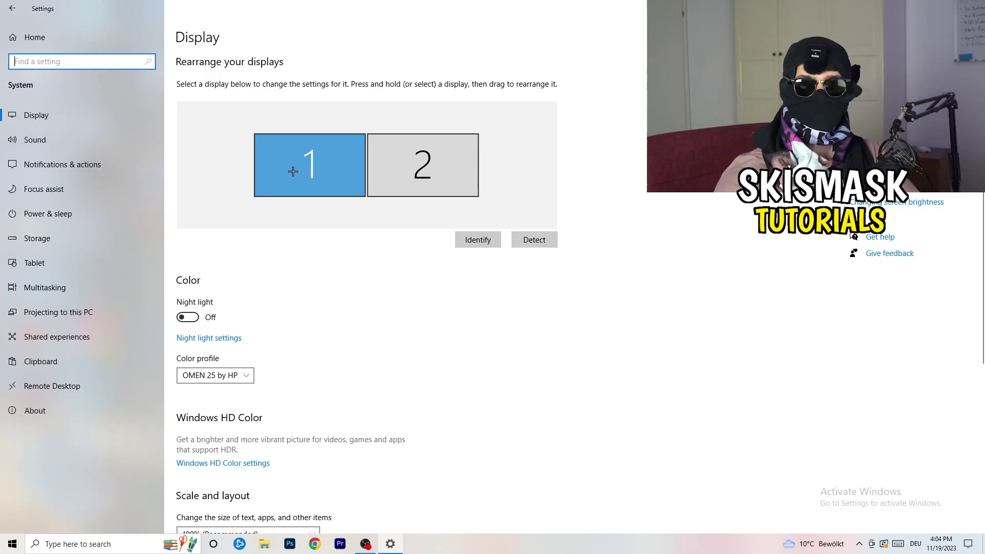
{"action": "scroll", "coordinate": [358, 187], "scroll_direction": "down", "scroll_amount": 1}
{"action": "scroll", "coordinate": [358, 187], "scroll_direction": "down", "scroll_amount": 4}
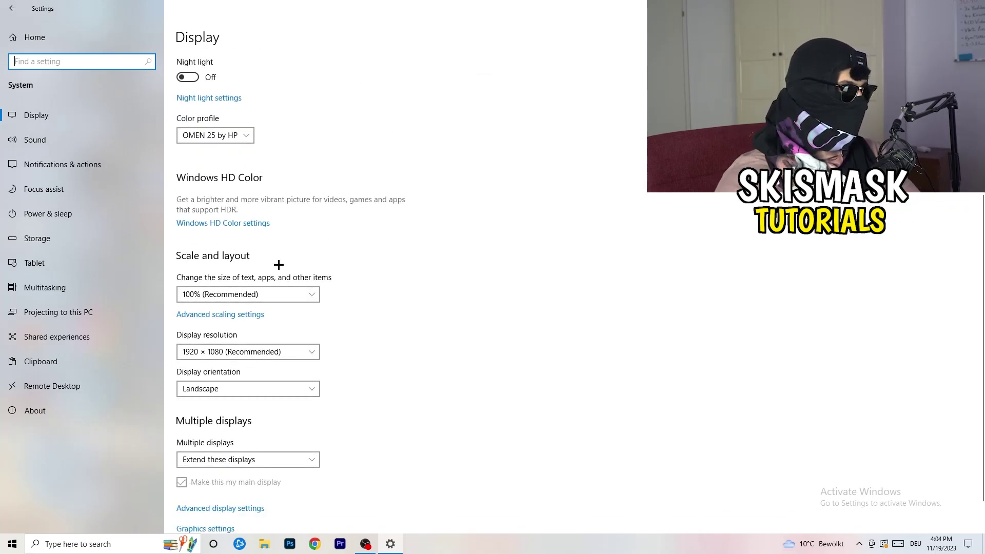
{"action": "left_click", "coordinate": [282, 298]}
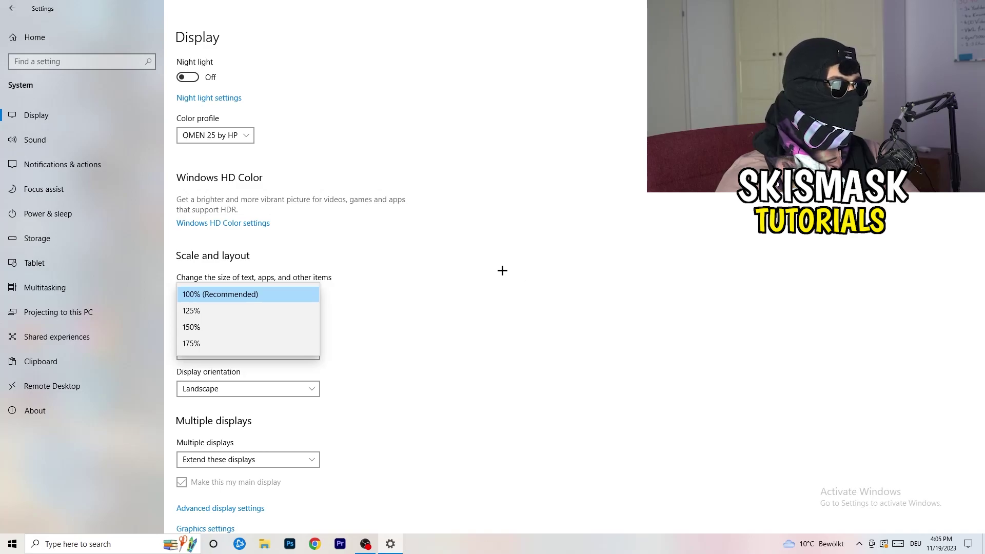
{"action": "scroll", "coordinate": [420, 281], "scroll_direction": "down", "scroll_amount": 1}
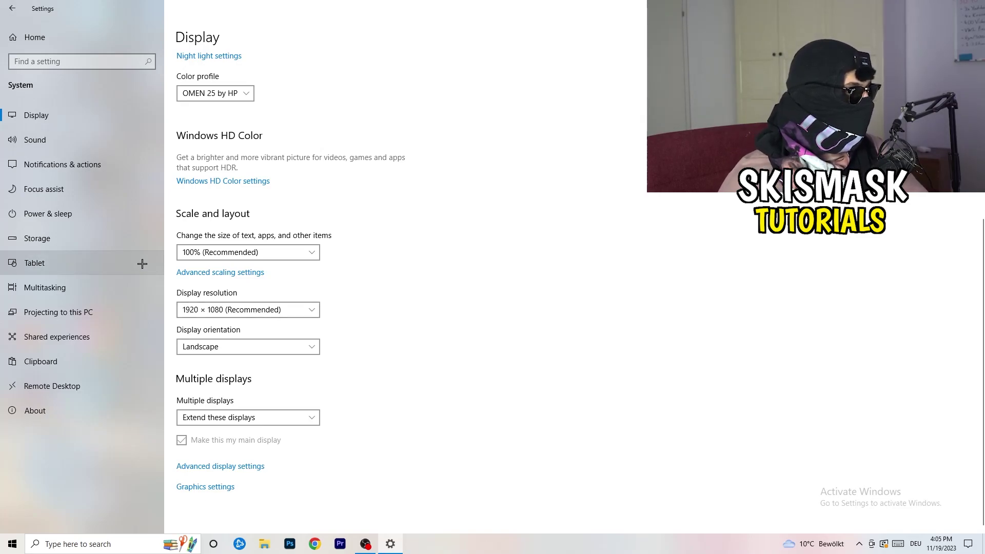
- Open the additional power settings from Power & sleep, review the preferred and additional power plans, and close Power Options
{"action": "left_click", "coordinate": [76, 217]}
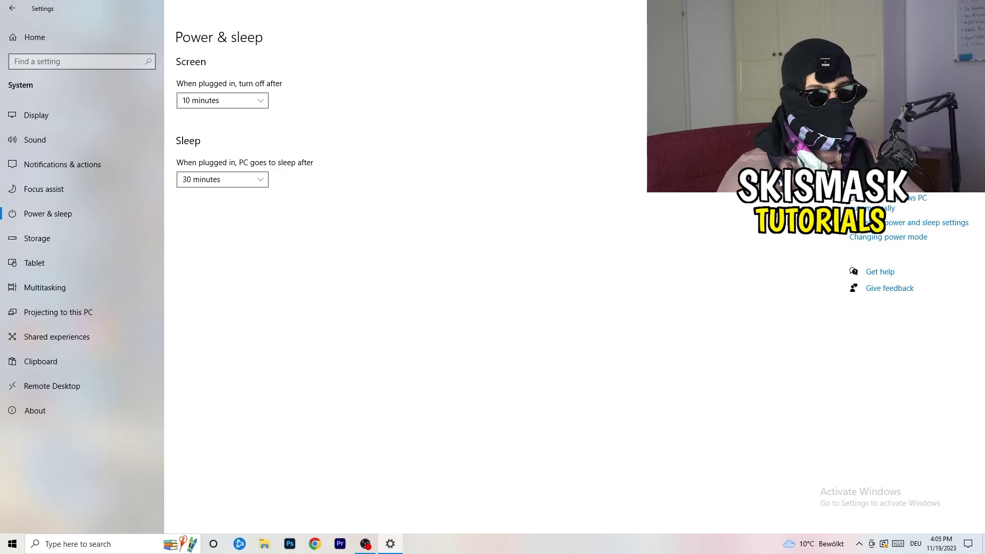
{"action": "left_click", "coordinate": [891, 139]}
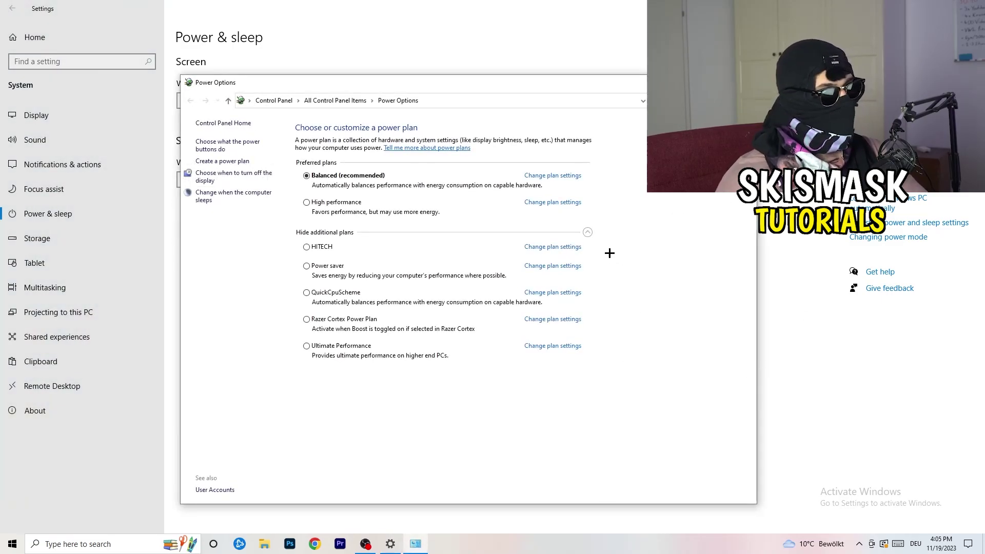
{"action": "left_click", "coordinate": [588, 232]}
{"action": "left_click", "coordinate": [588, 232]}
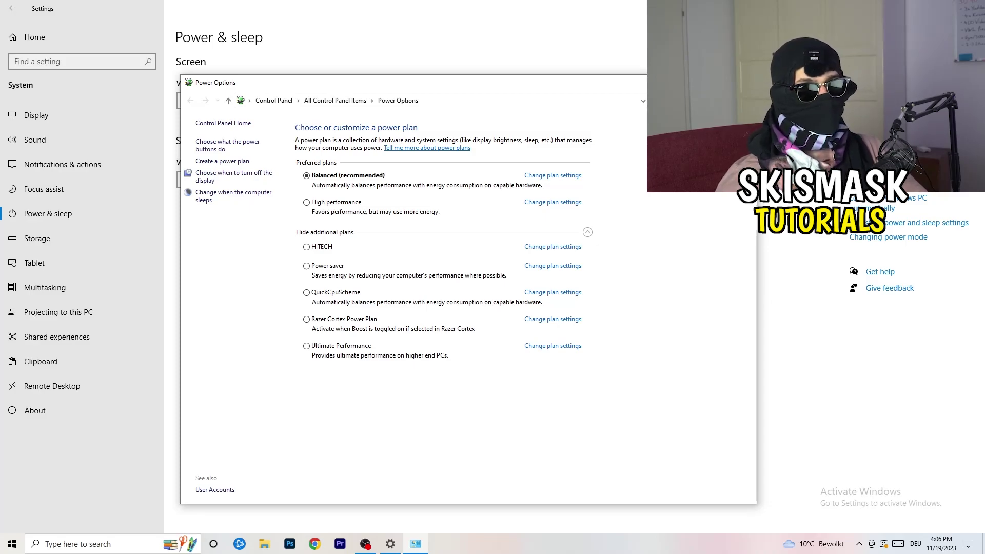
{"action": "left_click", "coordinate": [744, 82]}
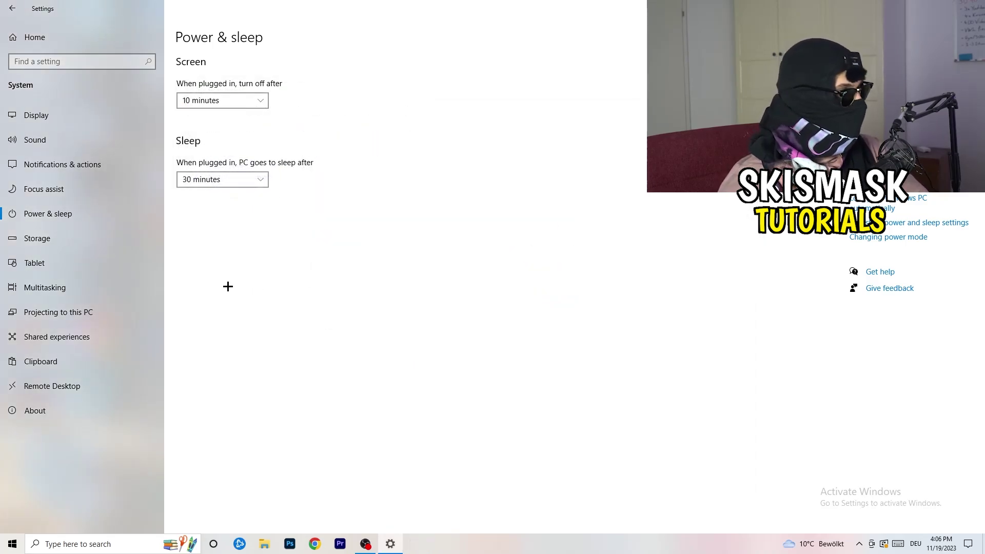
- Open the Storage Sense configuration from Storage, keep it running every week, and enable deletion of temporary files that apps aren't using
{"action": "left_click", "coordinate": [68, 241]}
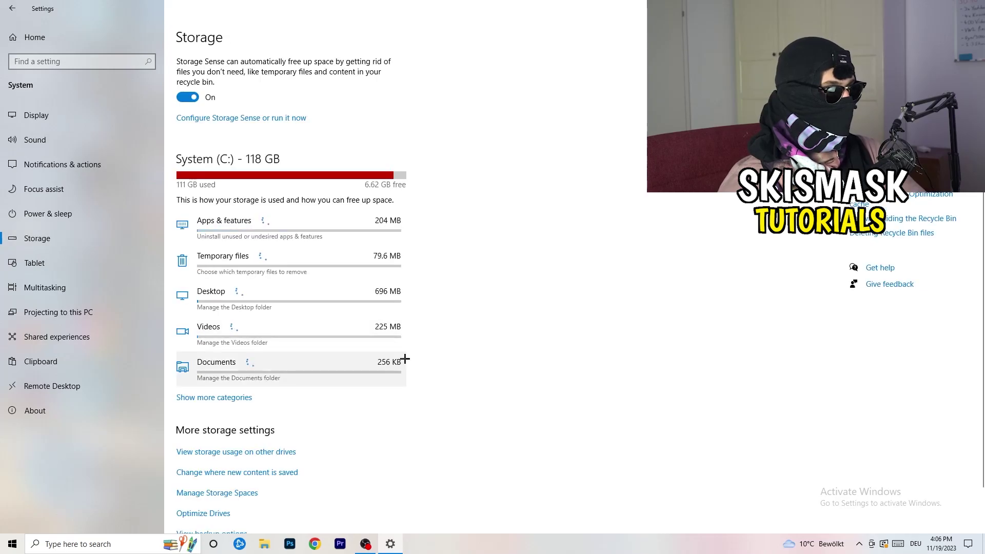
{"action": "left_click", "coordinate": [248, 119]}
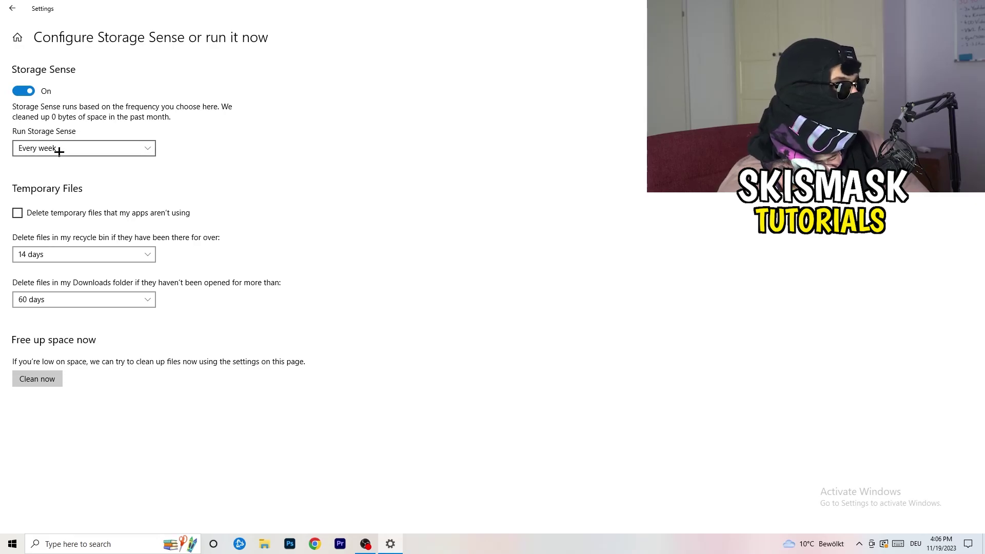
{"action": "left_click", "coordinate": [102, 148]}
{"action": "left_click", "coordinate": [126, 150]}
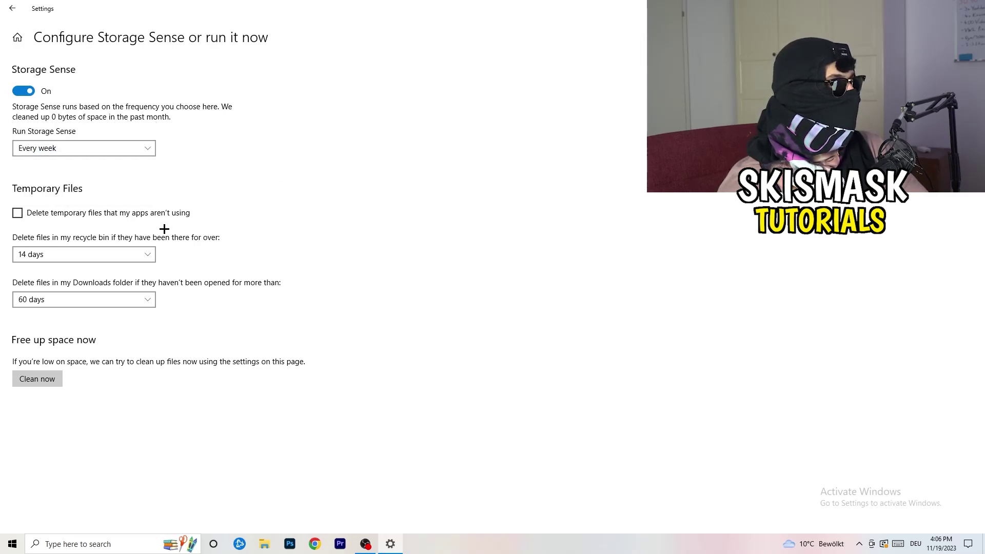
{"action": "left_click", "coordinate": [62, 216]}
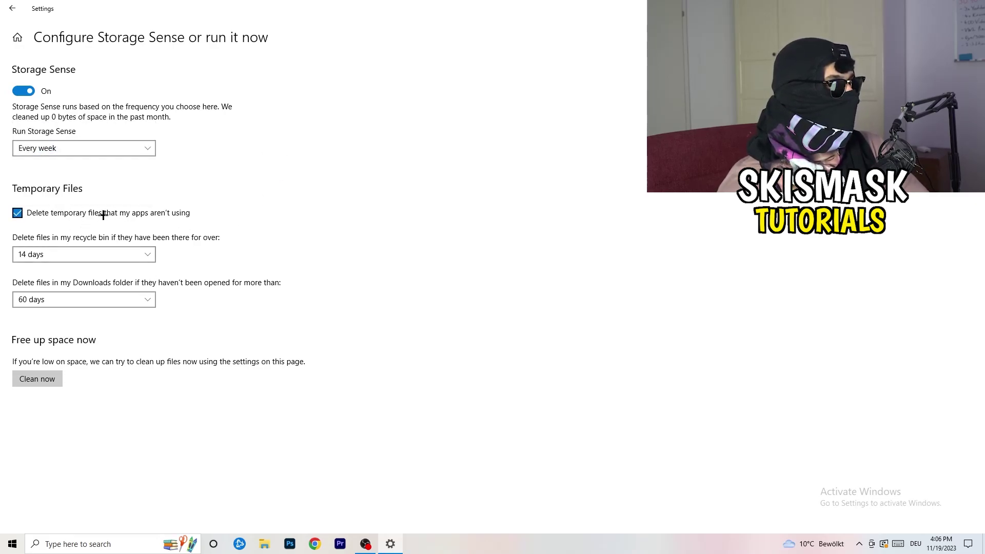
- Review the deletion period choices for recycle bin and Downloads folder files, keeping 14 days and 60 days
{"action": "left_click", "coordinate": [76, 255]}
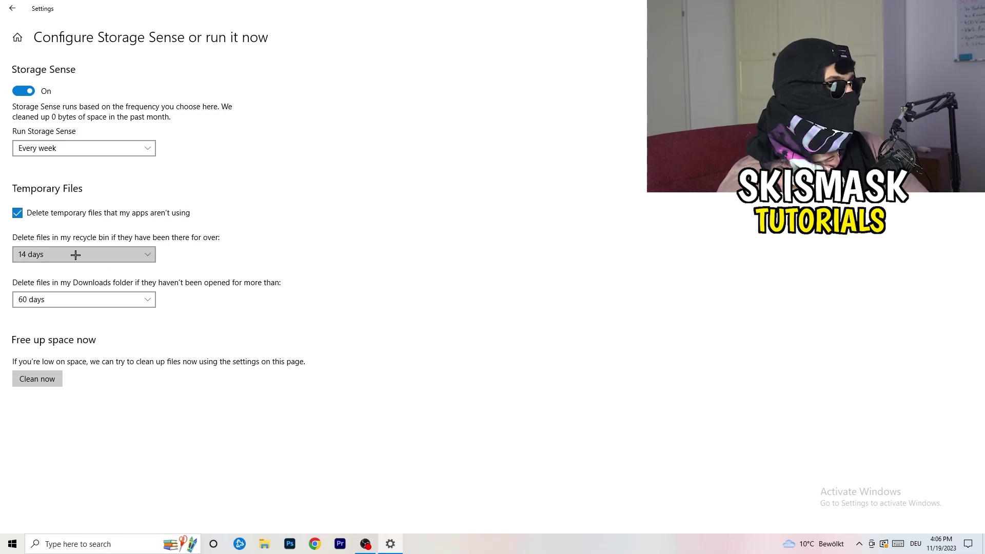
{"action": "left_click", "coordinate": [340, 202]}
{"action": "left_click", "coordinate": [159, 255]}
{"action": "left_click", "coordinate": [395, 202]}
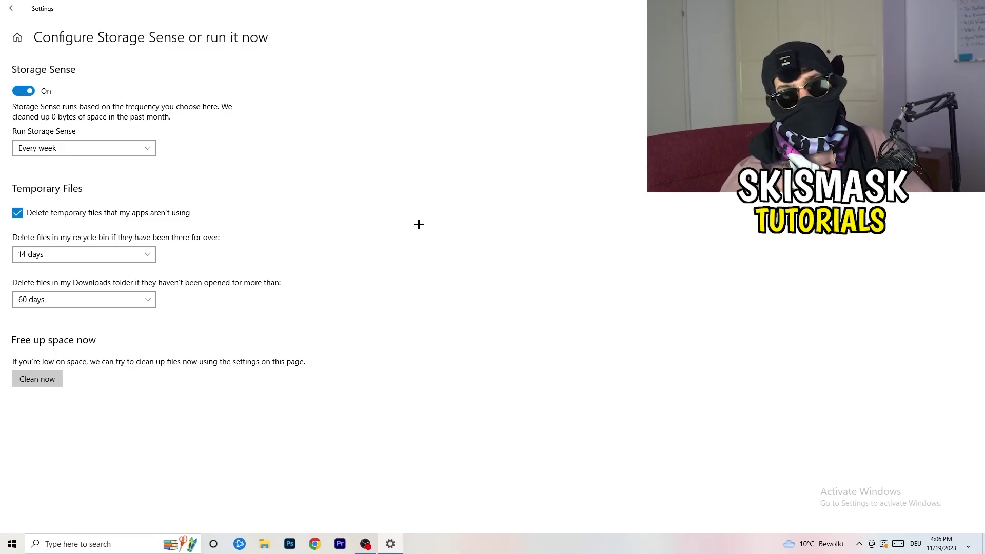
{"action": "left_click", "coordinate": [91, 301]}
{"action": "left_click", "coordinate": [387, 240]}
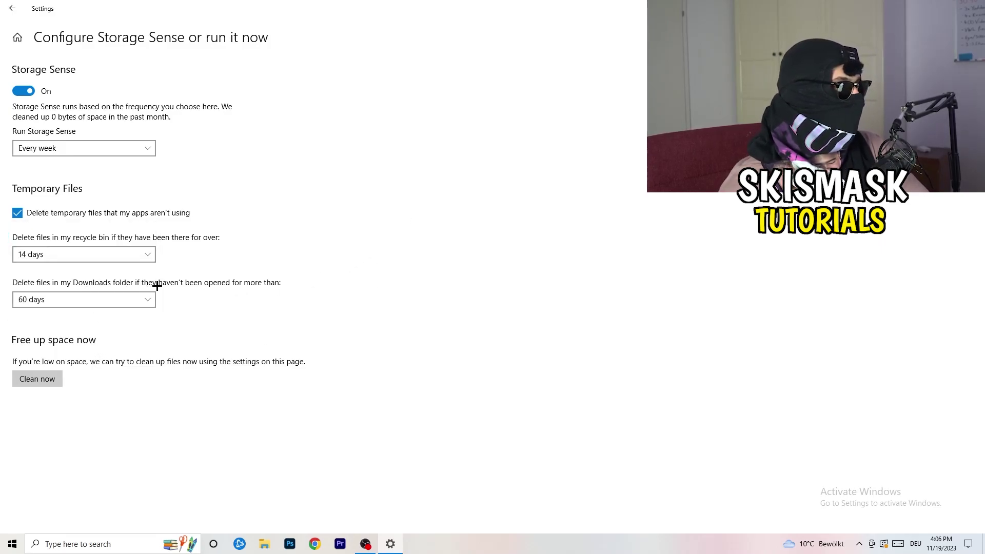
{"action": "left_click", "coordinate": [100, 309]}
{"action": "left_click", "coordinate": [484, 251]}
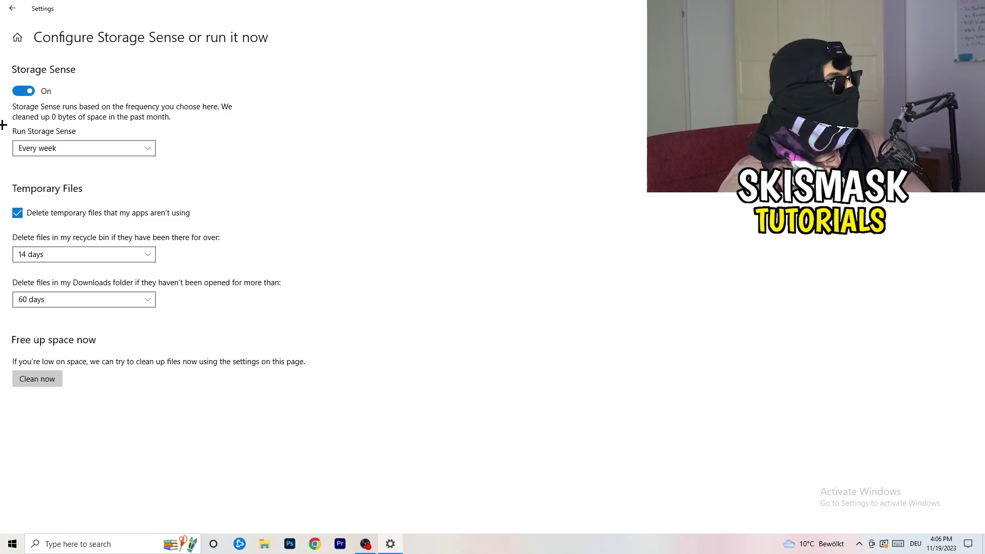
- Return to the Settings home page, review Windows Update under Update & Security, and close Settings
{"action": "left_click", "coordinate": [12, 8]}
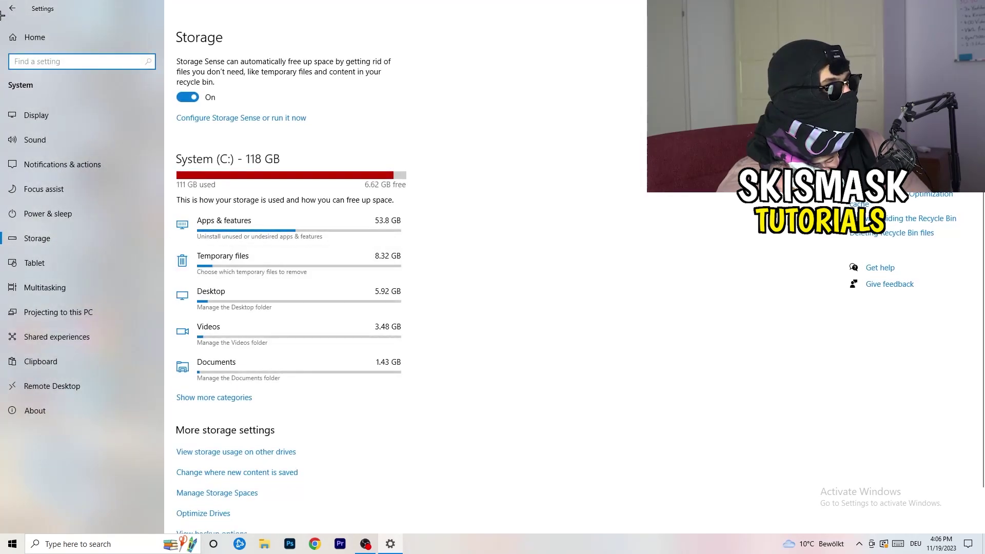
{"action": "left_click", "coordinate": [12, 9]}
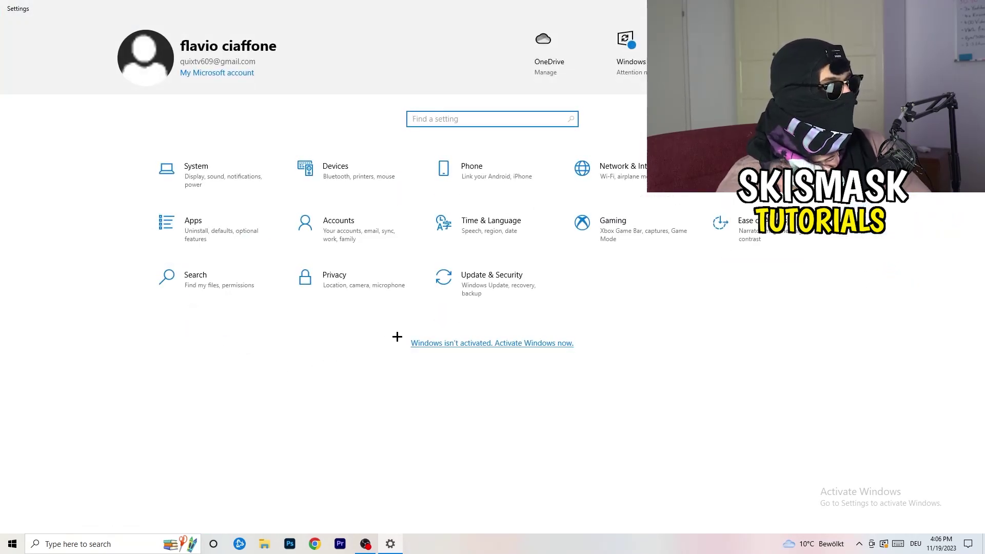
{"action": "left_click", "coordinate": [485, 289]}
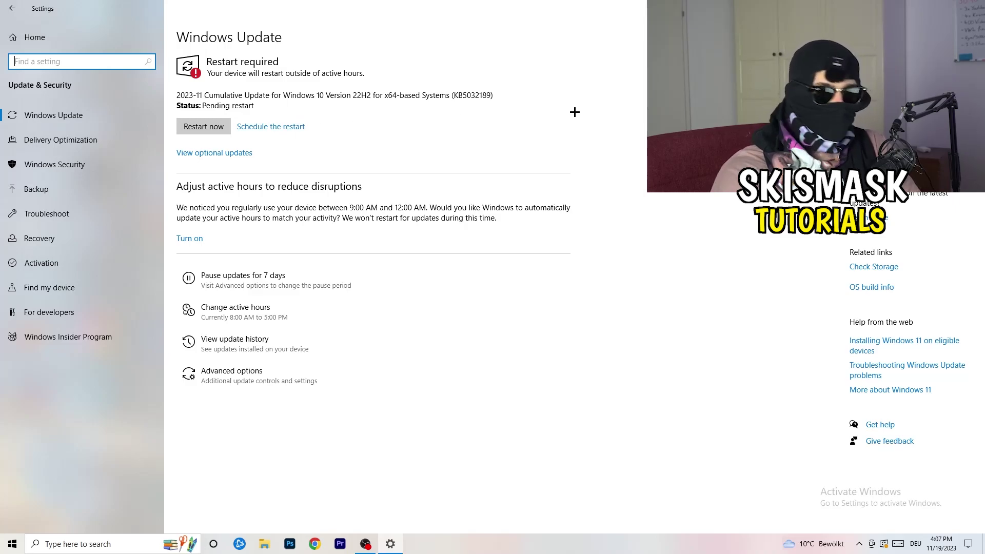
{"action": "key", "text": "alt+F4"}
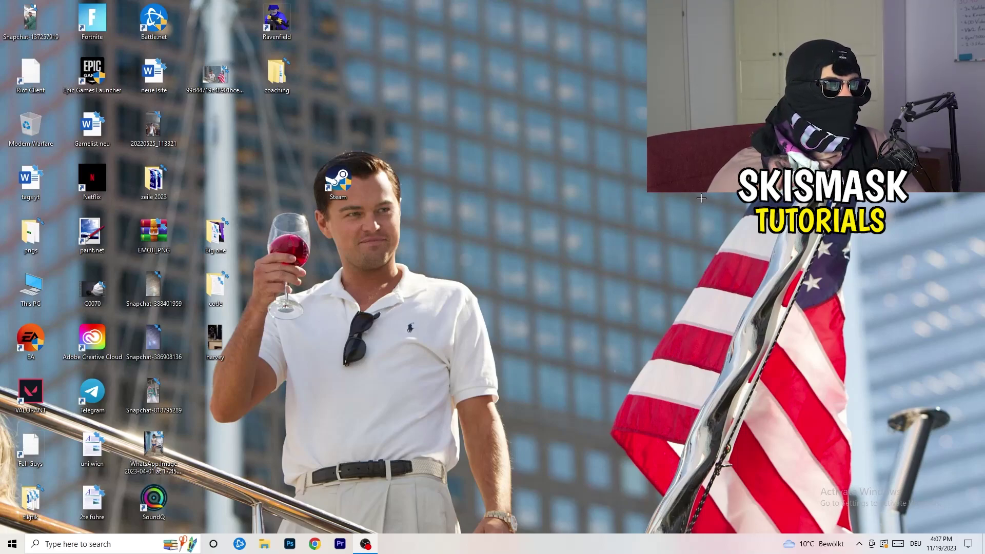
- Open the NVIDIA Control Panel from the desktop and review the display resolution and refresh rate settings
{"action": "right_click", "coordinate": [596, 216]}
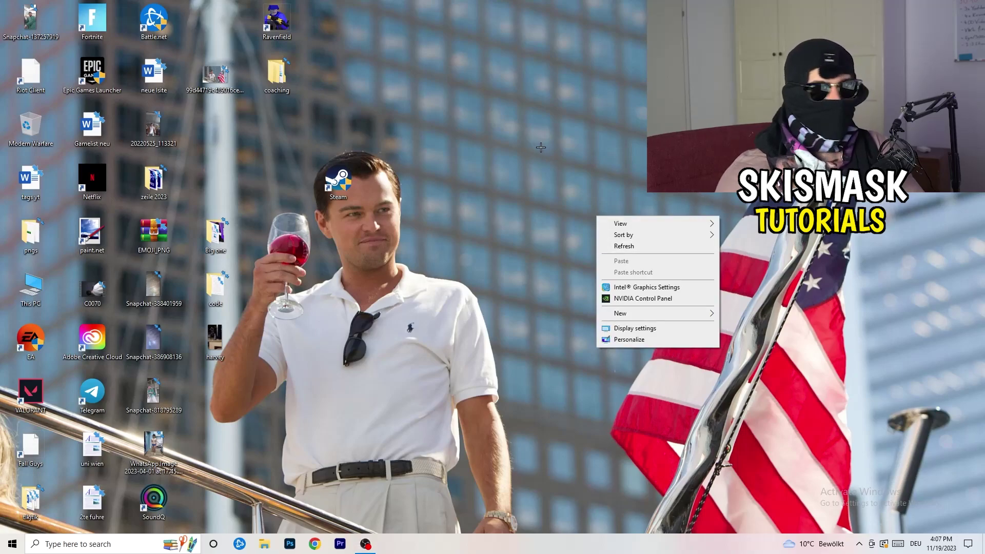
{"action": "left_click", "coordinate": [657, 300]}
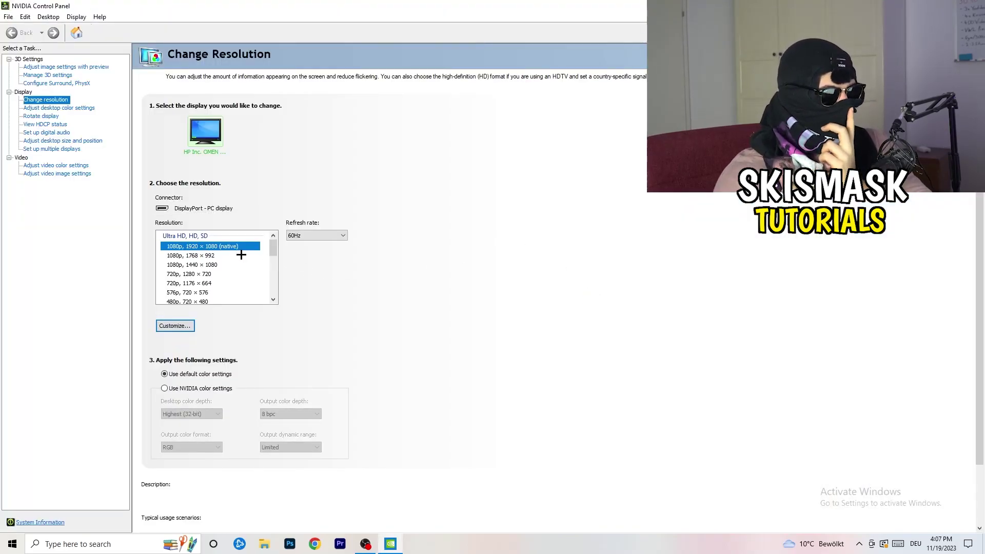
{"action": "mouse_move", "coordinate": [230, 247]}
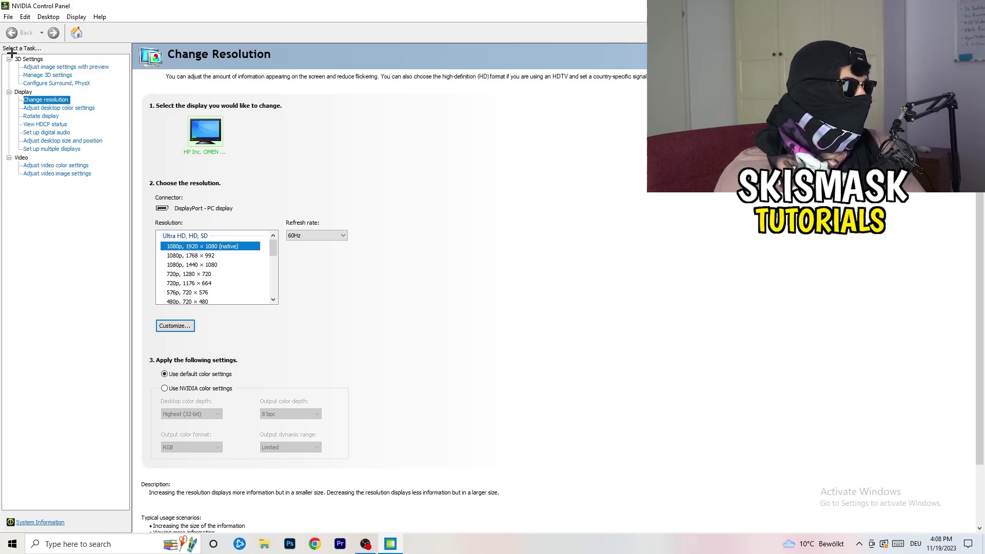
- Review the 3D image settings with preview, including the performance and quality preference, and close the NVIDIA Control Panel
{"action": "left_click", "coordinate": [52, 68]}
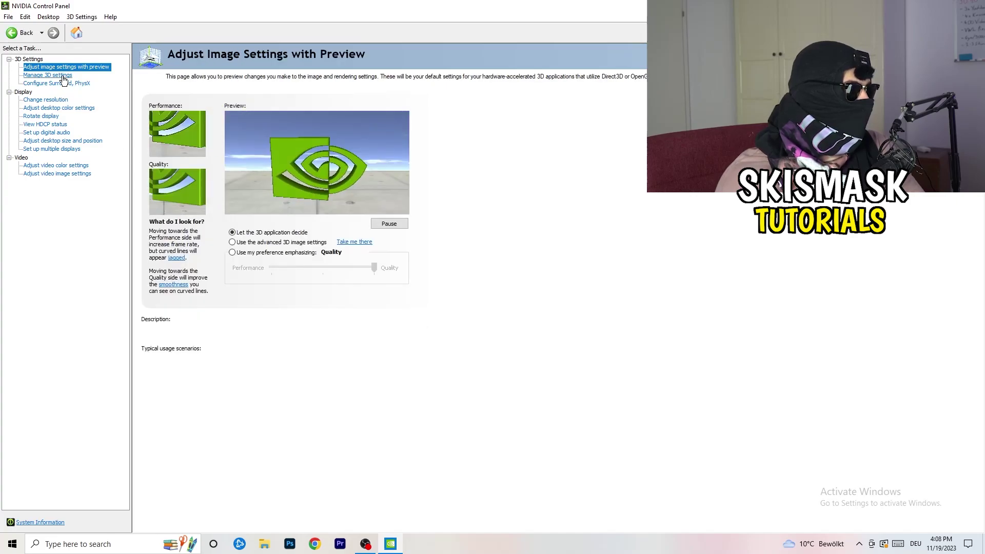
{"action": "mouse_move", "coordinate": [308, 247]}
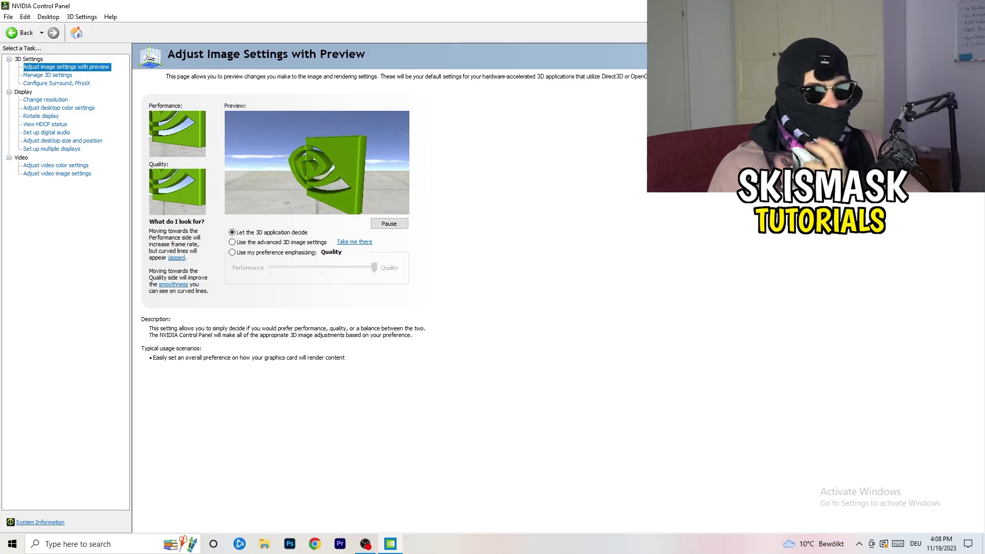
{"action": "key", "text": "alt+F4"}
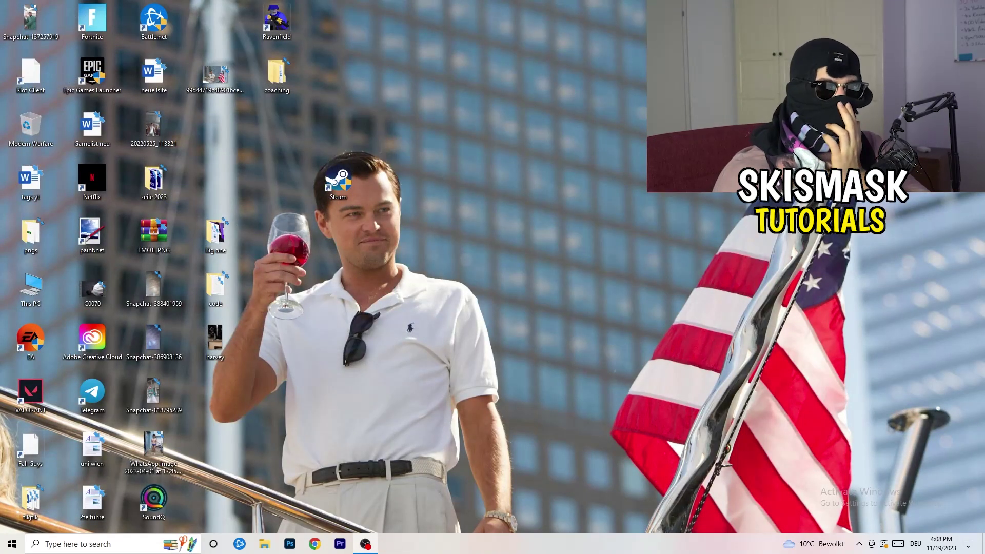